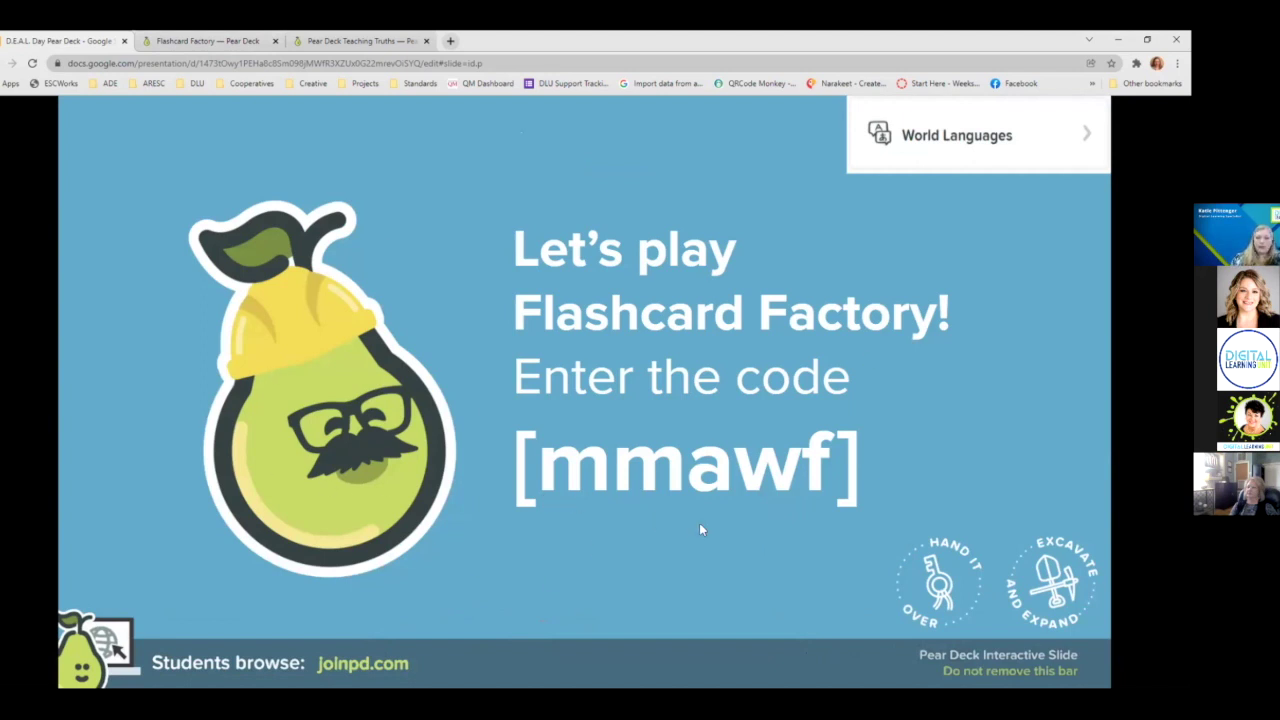
Step: Read through Flashcard Factory's How It Works steps, then go to the Pear Deck app via Get Started
{"action": "left_click", "coordinate": [188, 43]}
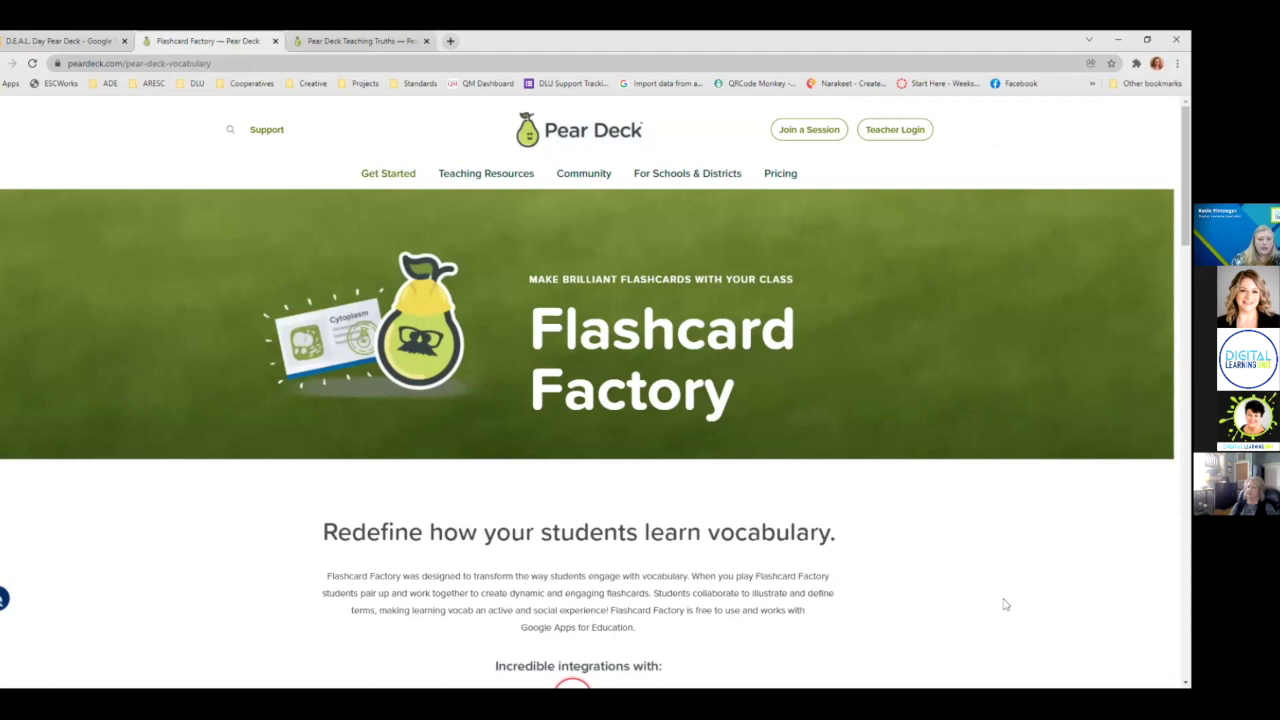
{"action": "scroll", "coordinate": [1005, 604], "scroll_direction": "down", "scroll_amount": 1}
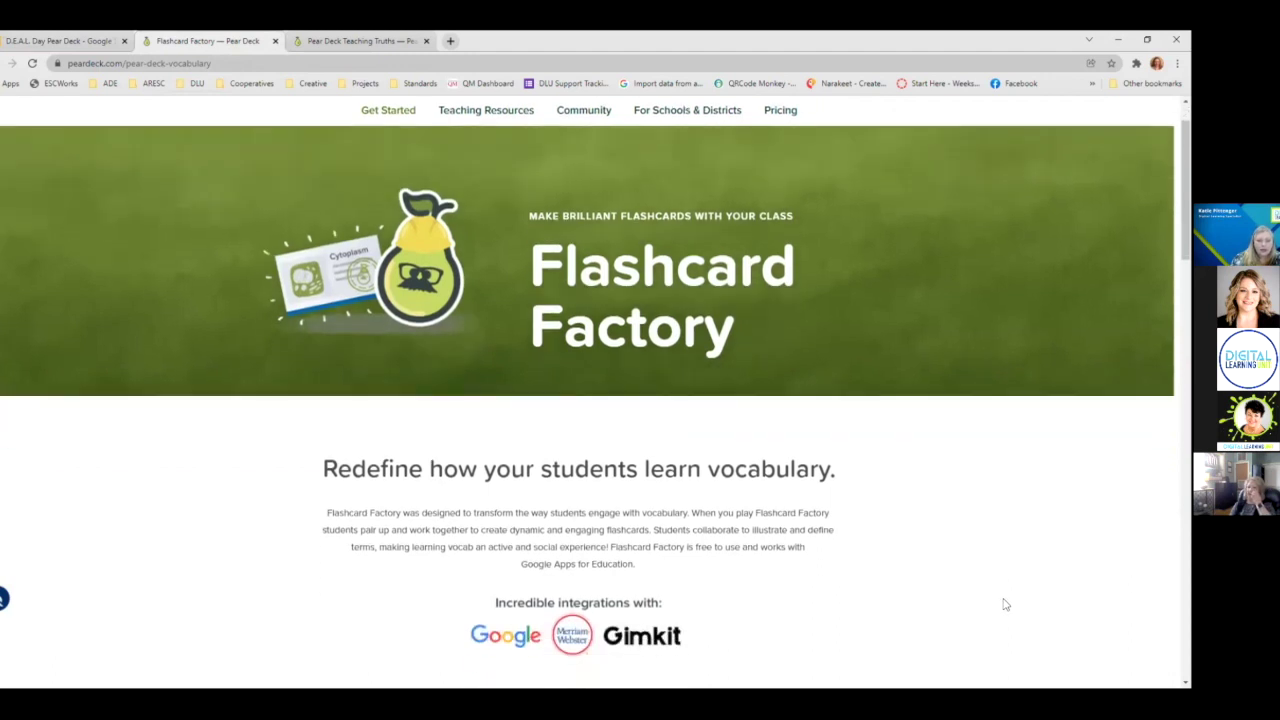
{"action": "scroll", "coordinate": [1005, 604], "scroll_direction": "down", "scroll_amount": 3}
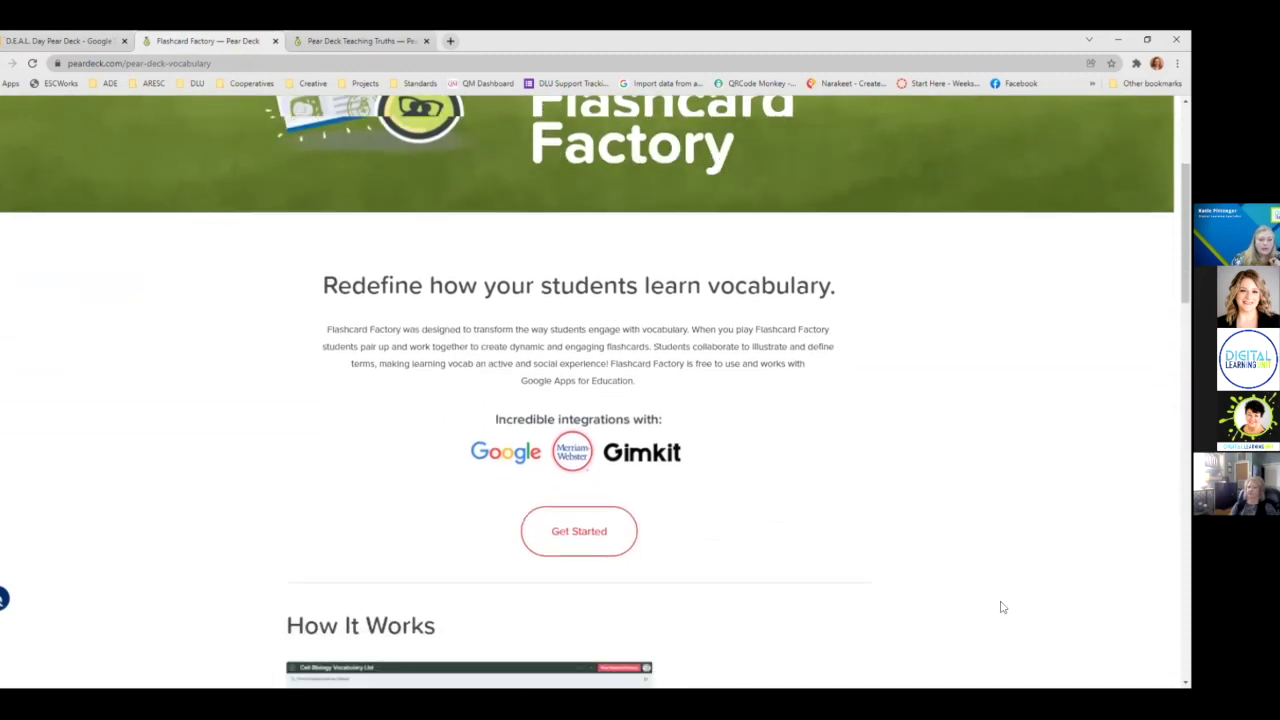
{"action": "scroll", "coordinate": [1003, 607], "scroll_direction": "down", "scroll_amount": 5}
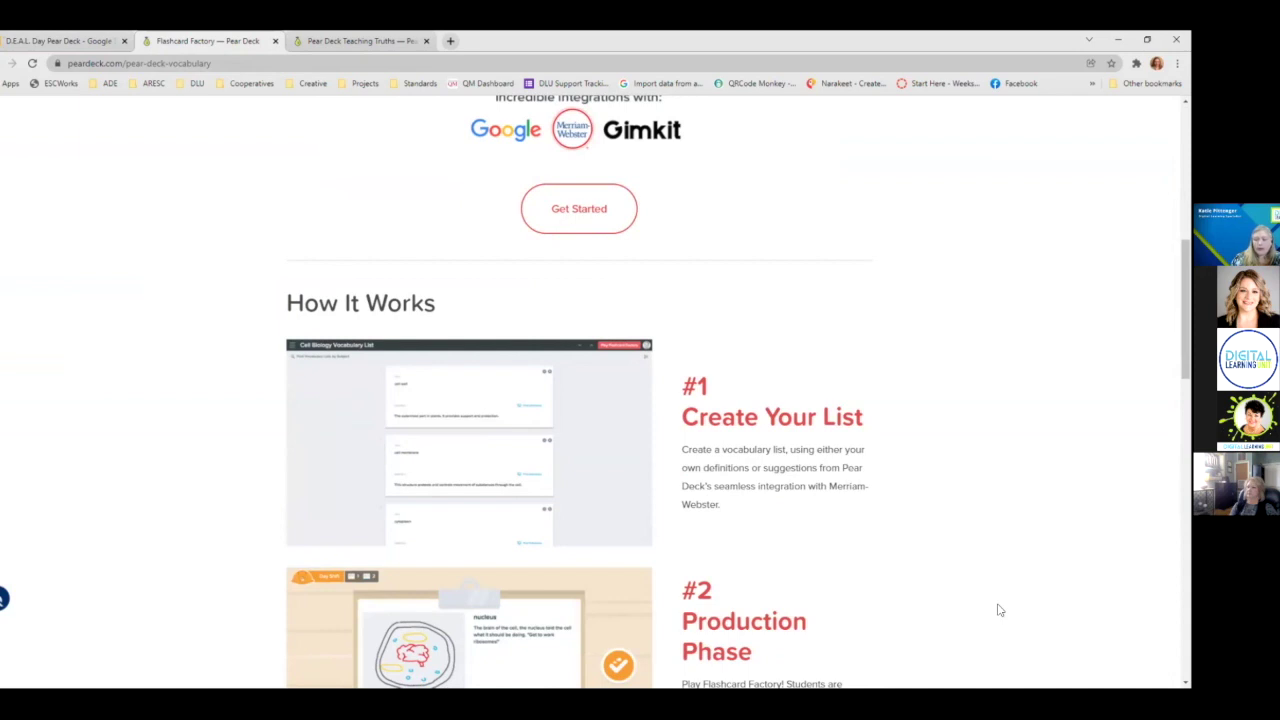
{"action": "scroll", "coordinate": [998, 610], "scroll_direction": "down", "scroll_amount": 3}
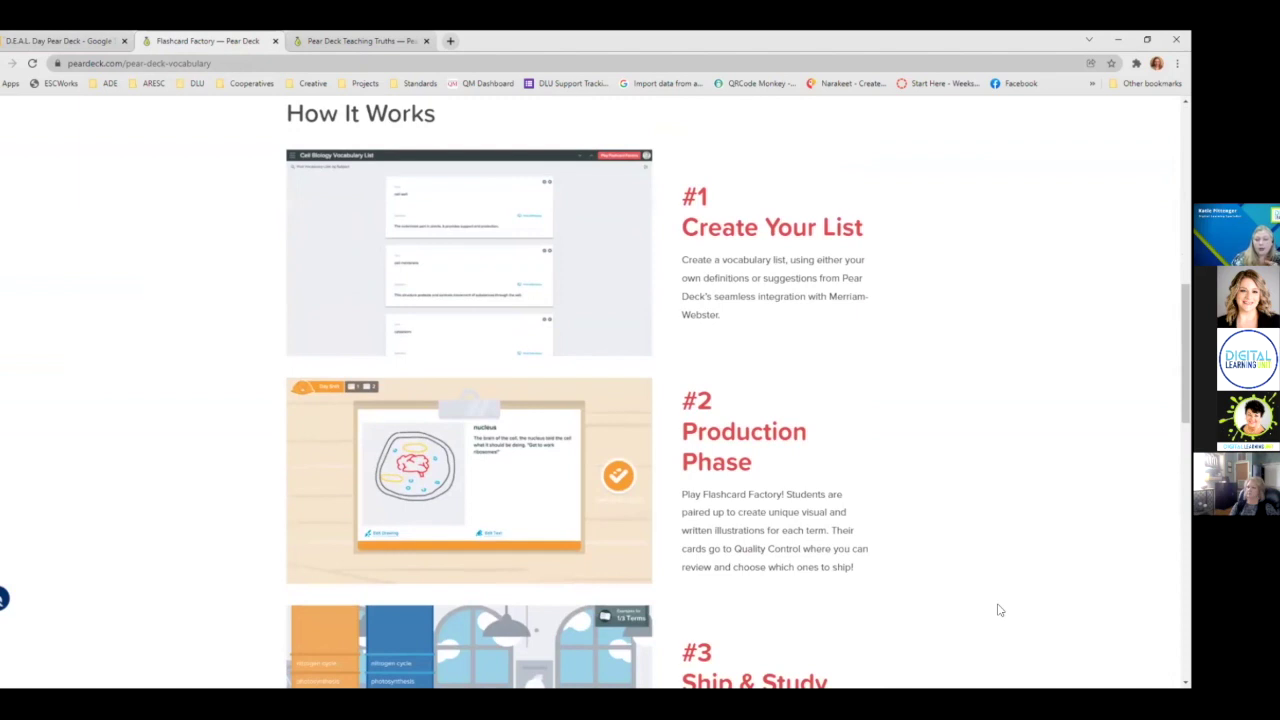
{"action": "scroll", "coordinate": [998, 610], "scroll_direction": "down", "scroll_amount": 3}
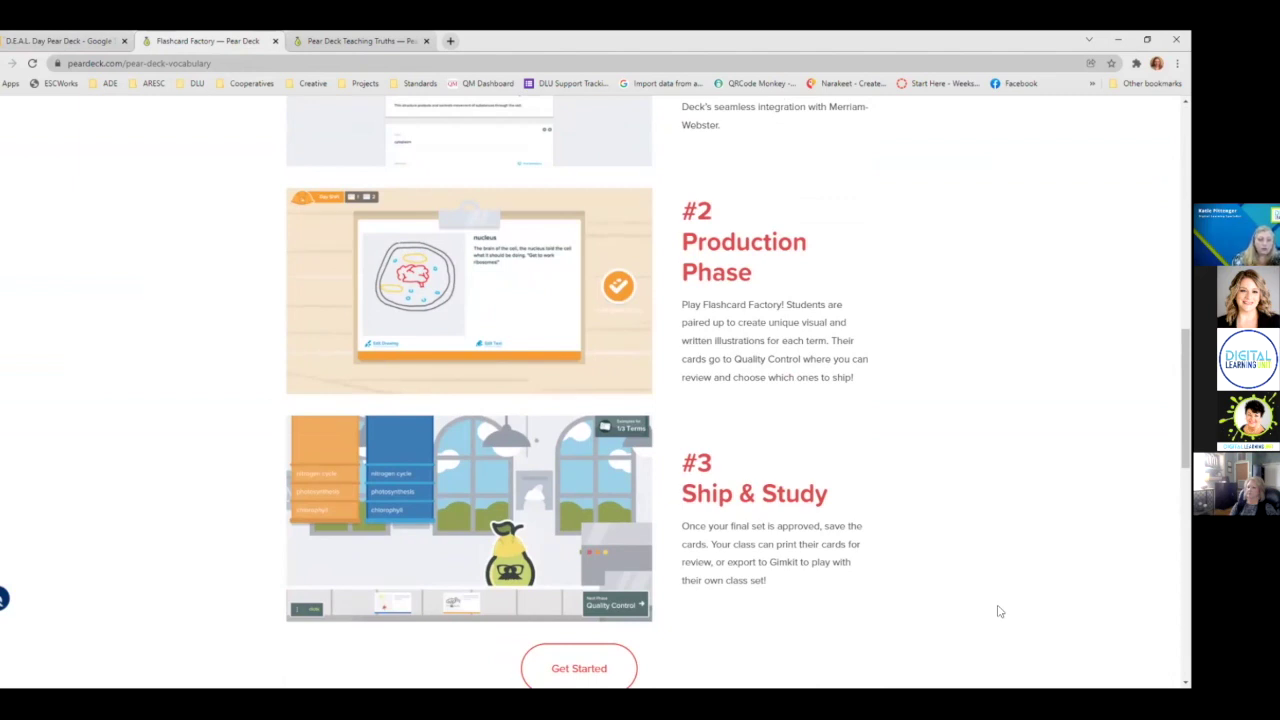
{"action": "scroll", "coordinate": [998, 611], "scroll_direction": "up", "scroll_amount": 5}
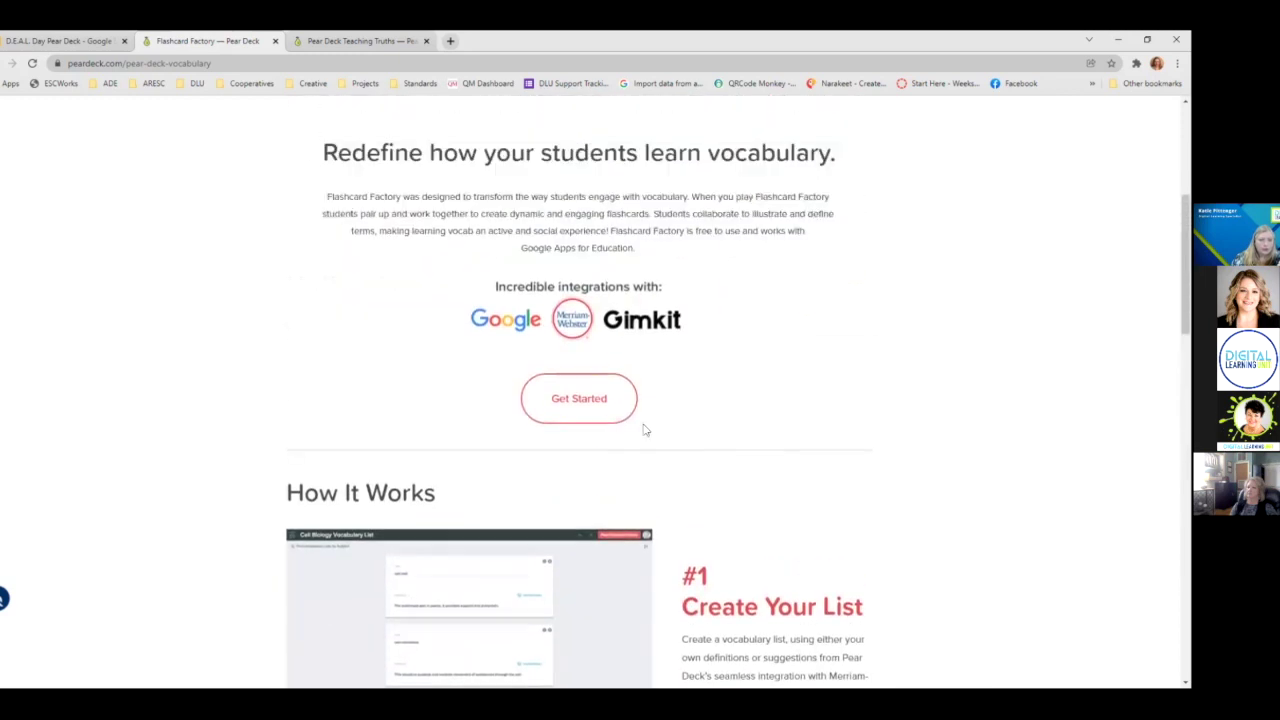
{"action": "left_click", "coordinate": [590, 410]}
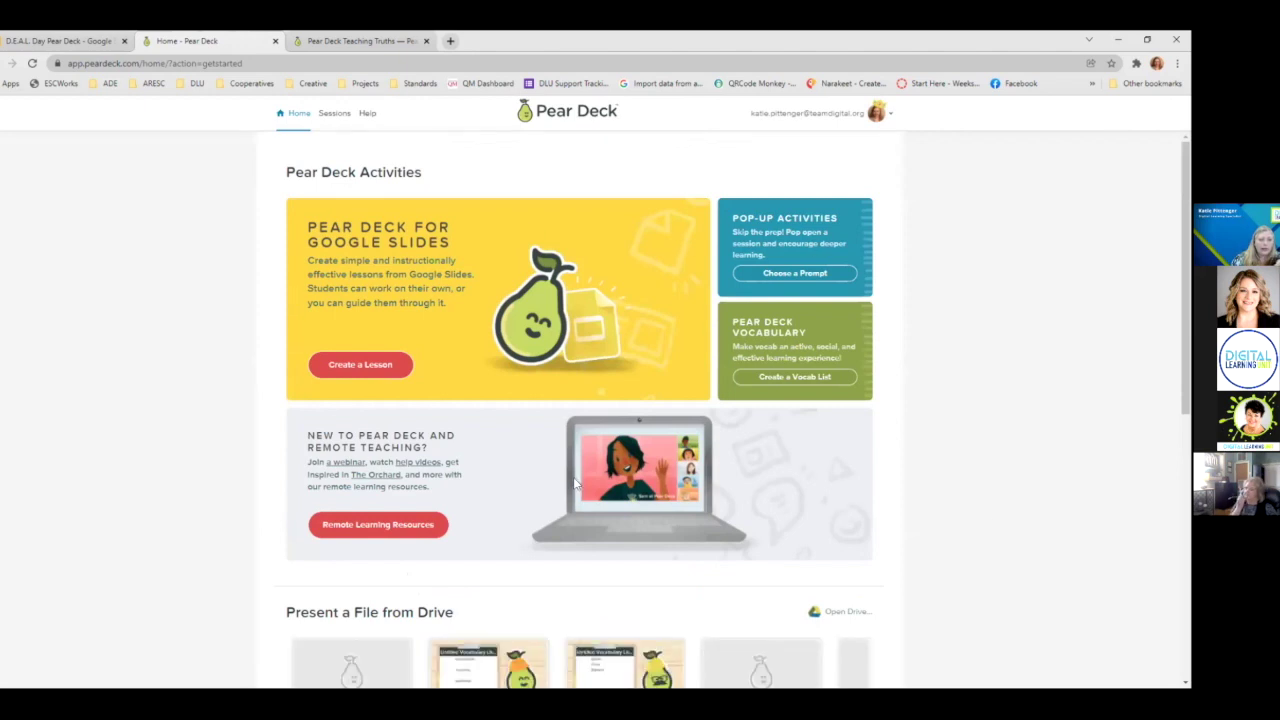
Step: Create an Untitled Vocabulary List with one empty term and definition row, and show the left menu
{"action": "scroll", "coordinate": [912, 530], "scroll_direction": "down", "scroll_amount": 2}
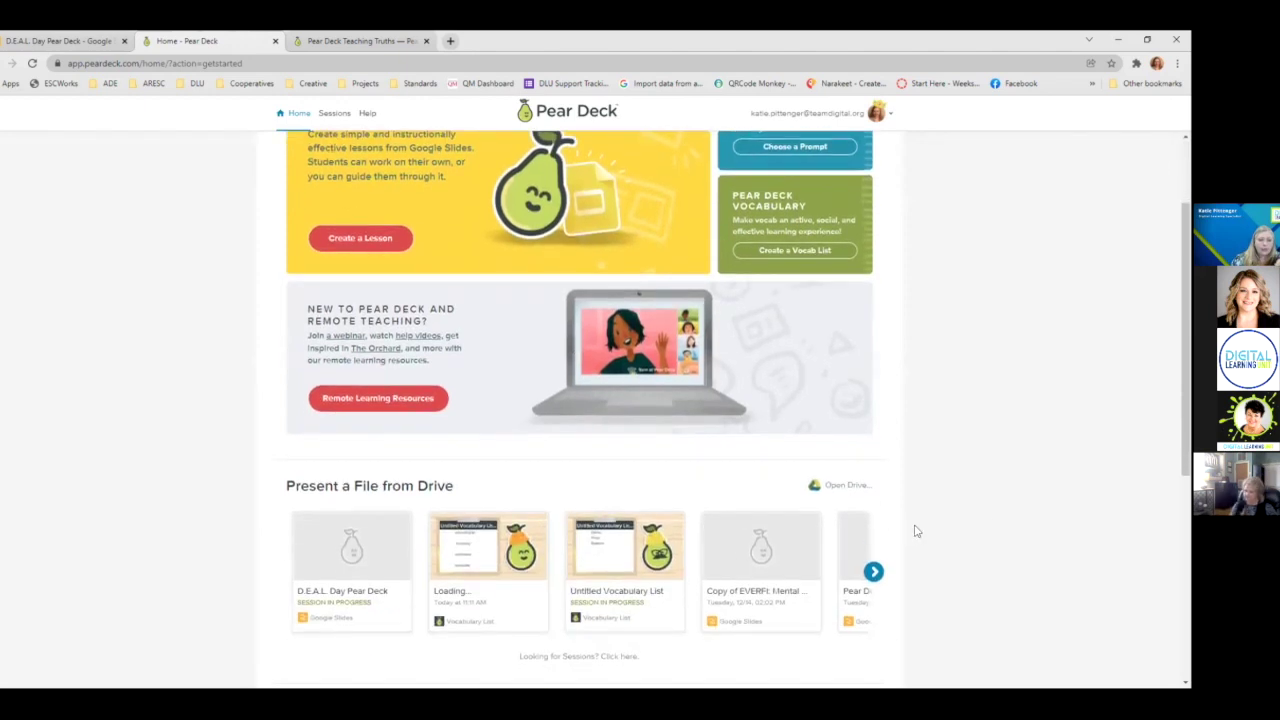
{"action": "scroll", "coordinate": [914, 531], "scroll_direction": "up", "scroll_amount": 2}
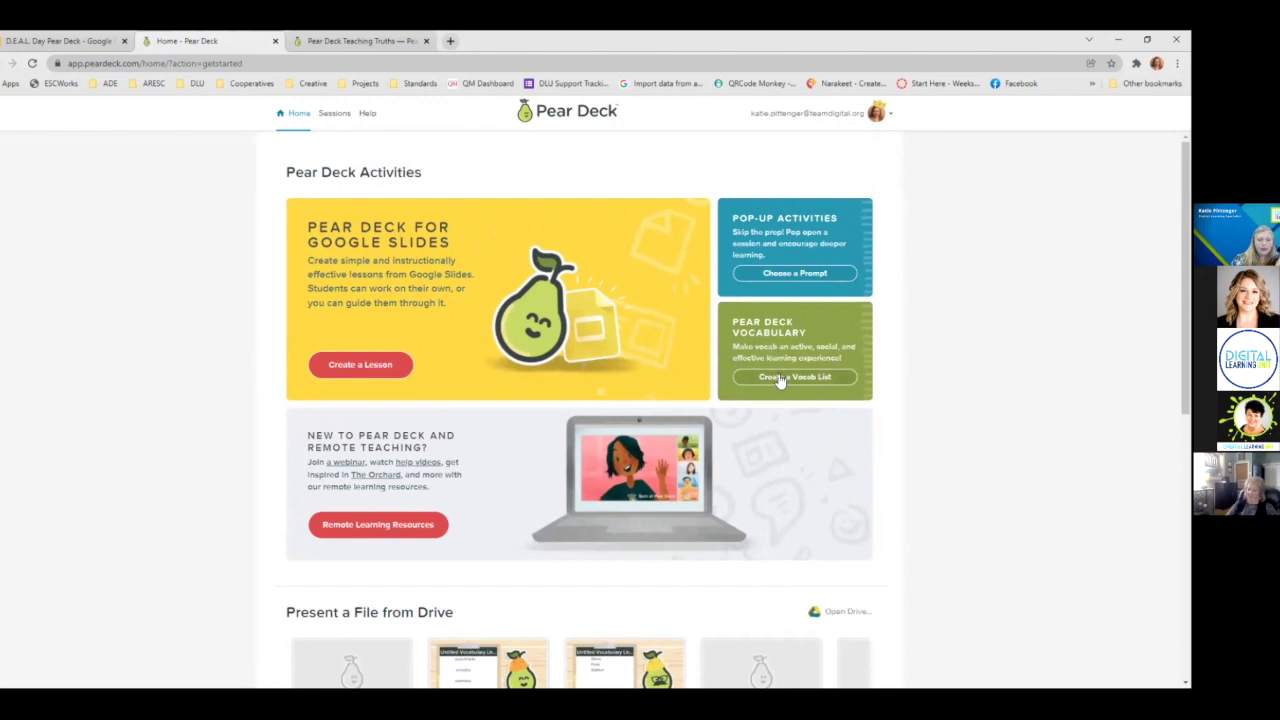
{"action": "left_click", "coordinate": [780, 378]}
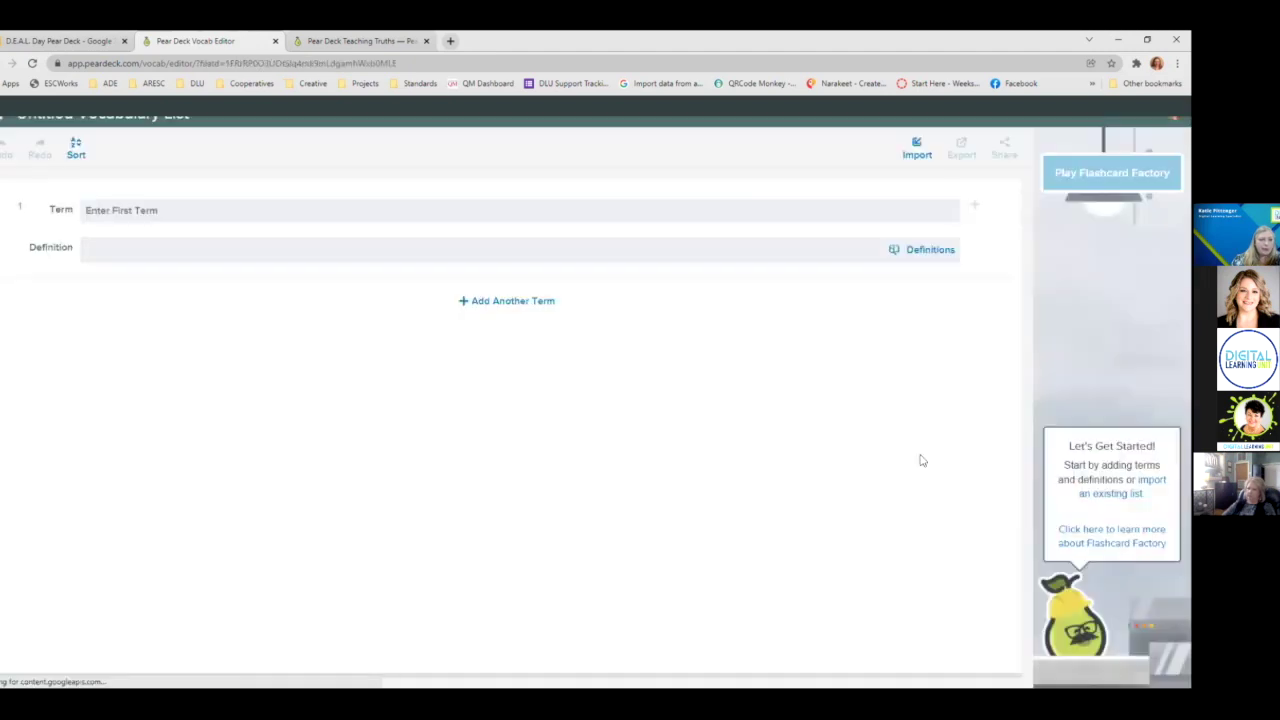
{"action": "left_click", "coordinate": [122, 212]}
{"action": "left_click", "coordinate": [122, 243]}
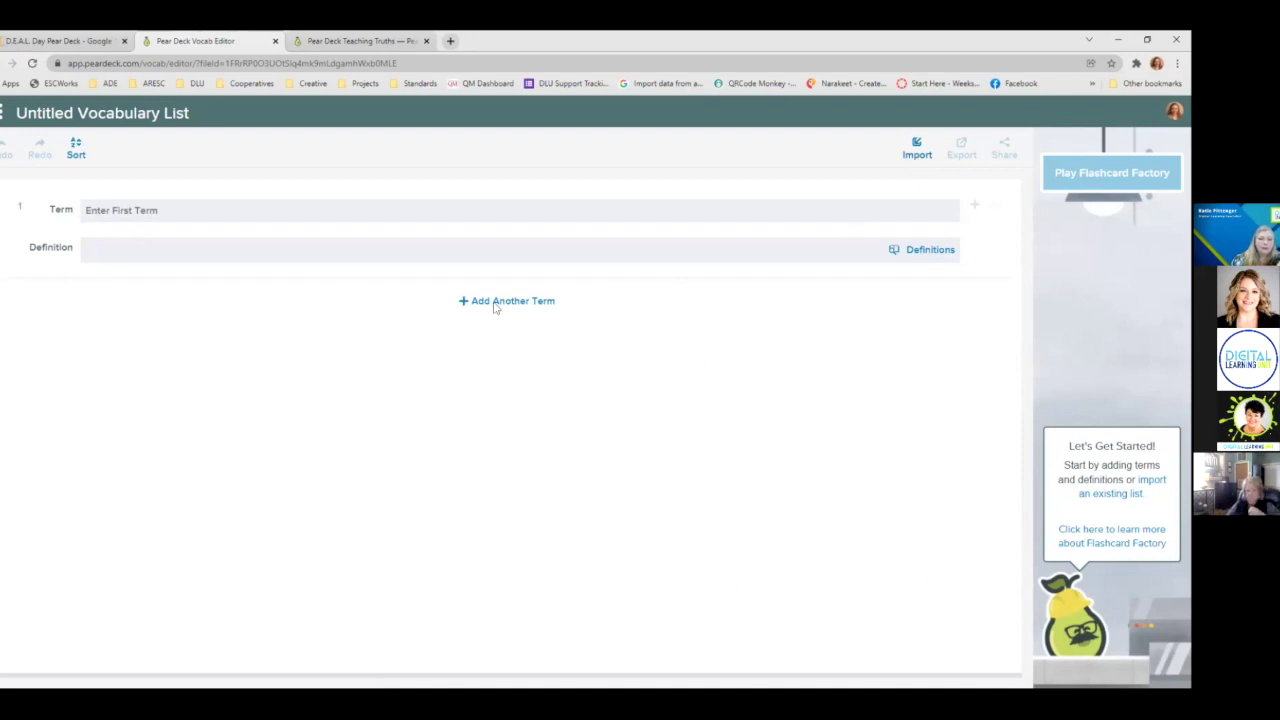
{"action": "left_click", "coordinate": [2, 113]}
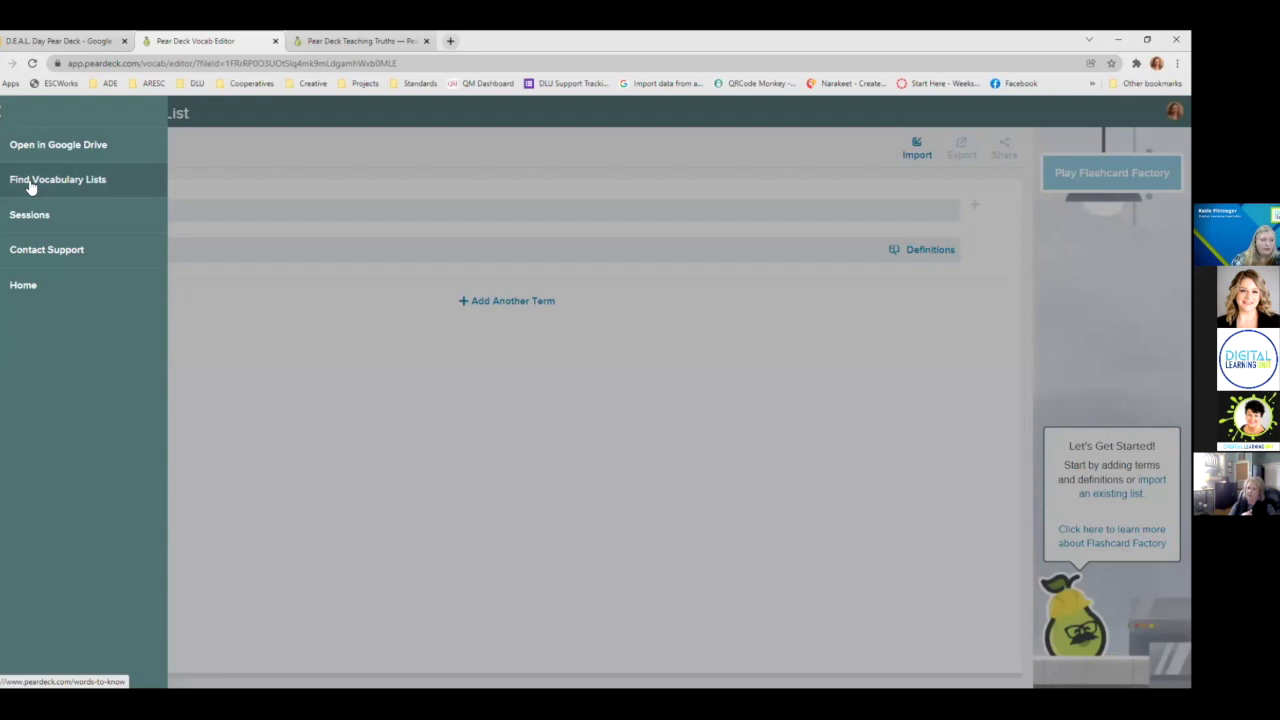
Step: Open the Grade 6 vocabulary list from Pear Deck's suggested vocabulary lists
{"action": "left_click", "coordinate": [31, 187]}
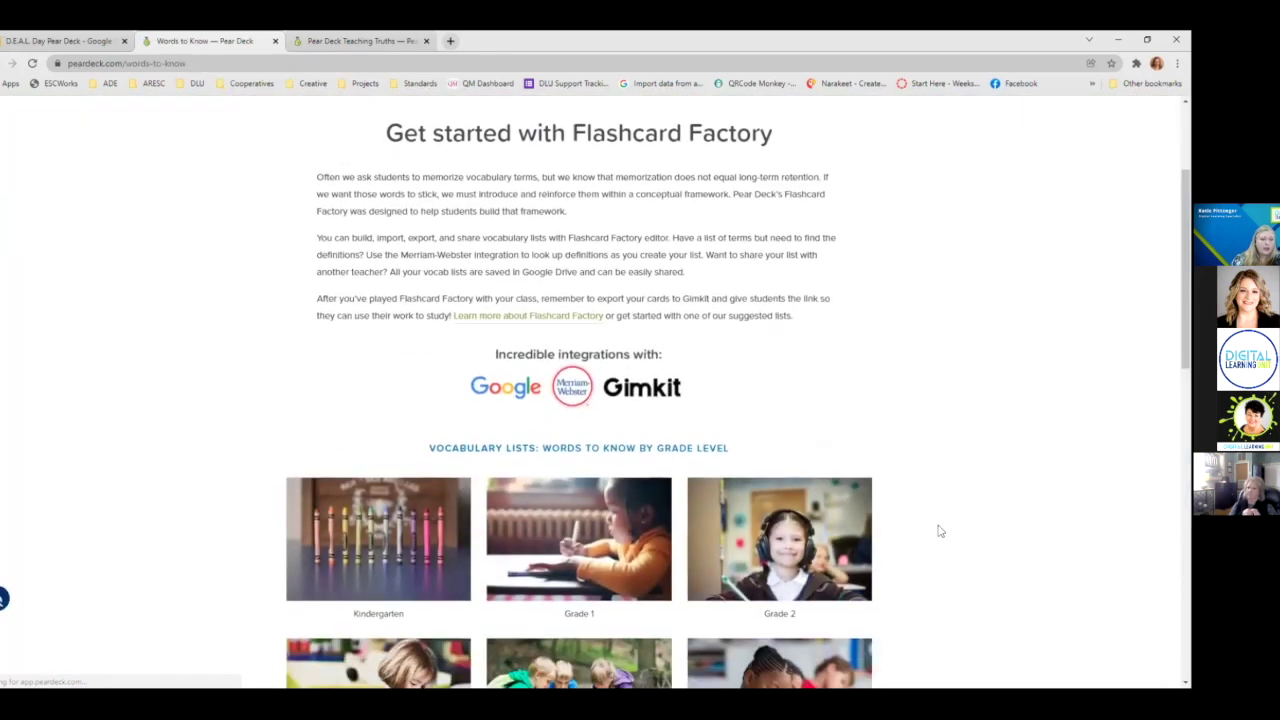
{"action": "scroll", "coordinate": [928, 523], "scroll_direction": "down", "scroll_amount": 4}
{"action": "scroll", "coordinate": [958, 537], "scroll_direction": "down", "scroll_amount": 2}
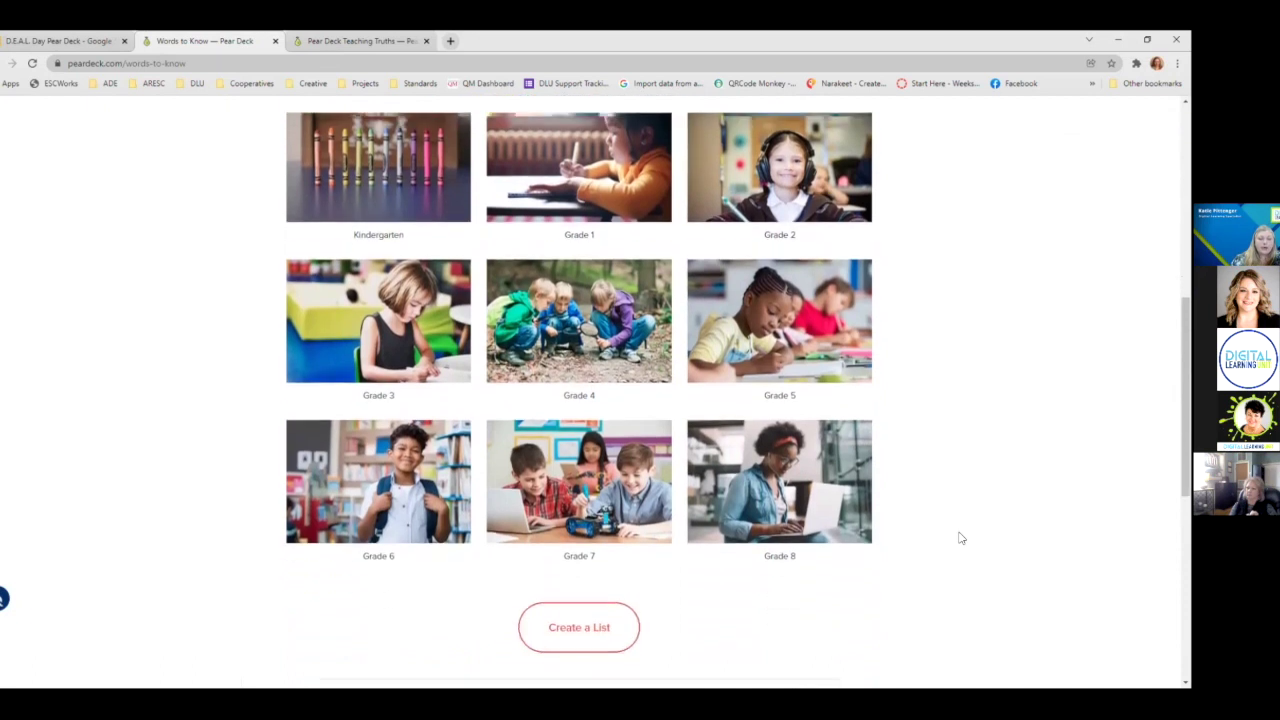
{"action": "scroll", "coordinate": [958, 540], "scroll_direction": "up", "scroll_amount": 1}
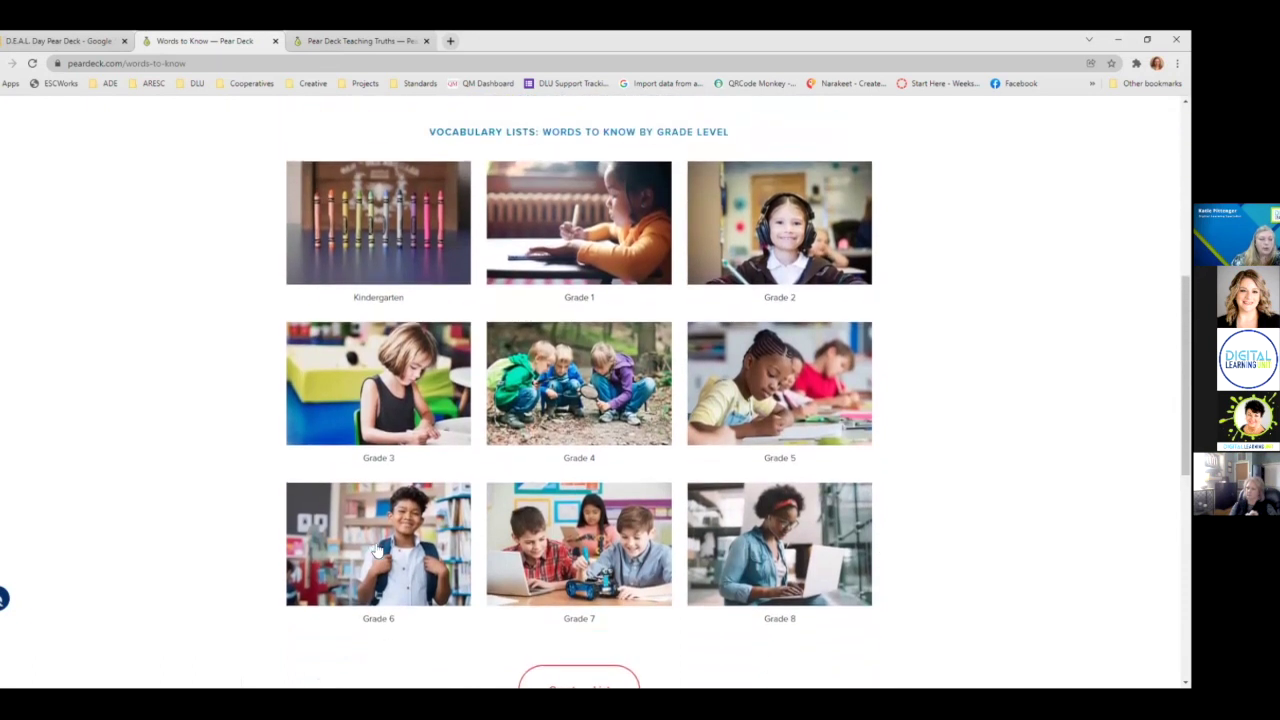
{"action": "left_click", "coordinate": [355, 550]}
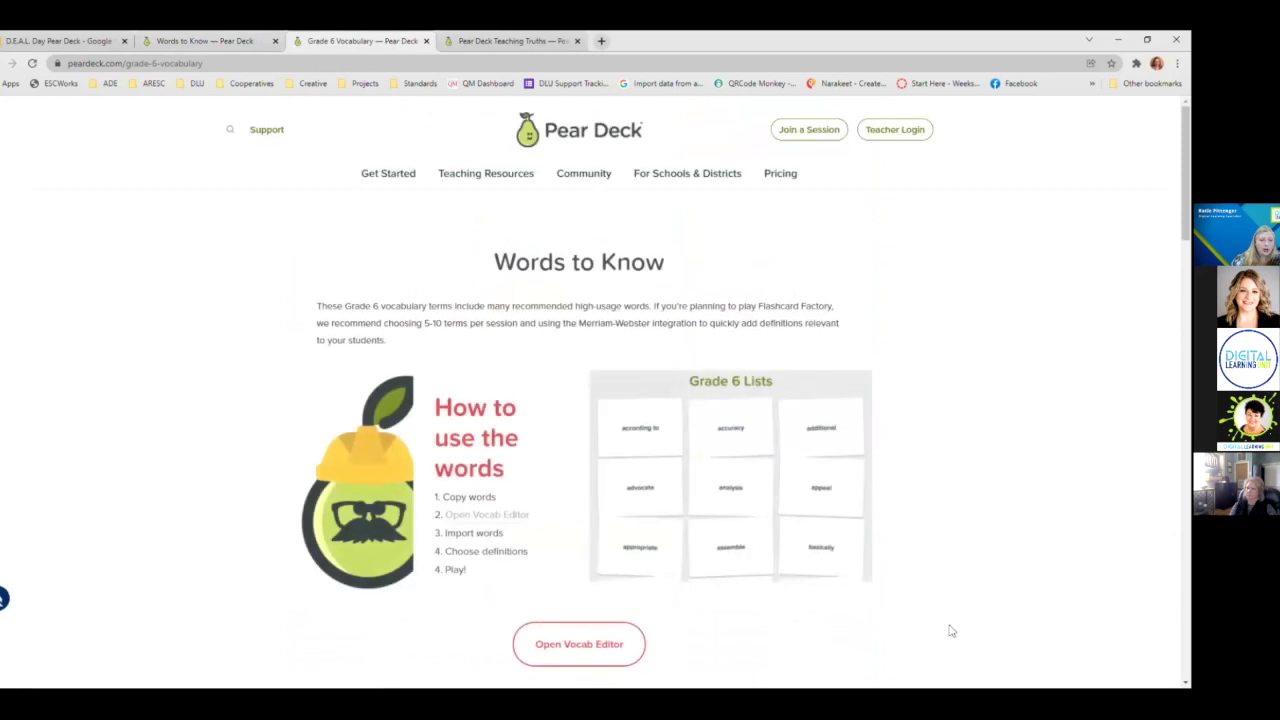
Step: Copy the Grade 6 Basic Words block and open the Vocab Editor
{"action": "scroll", "coordinate": [950, 630], "scroll_direction": "down", "scroll_amount": 2}
{"action": "scroll", "coordinate": [953, 630], "scroll_direction": "down", "scroll_amount": 3}
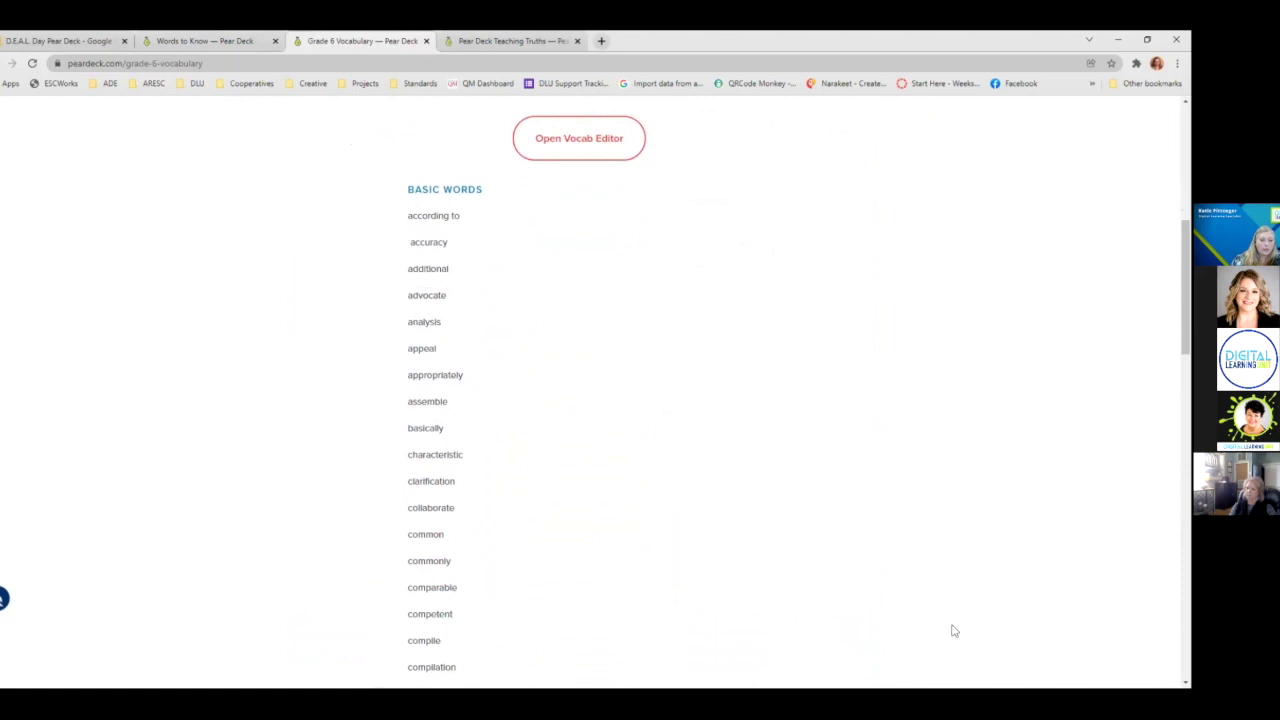
{"action": "scroll", "coordinate": [953, 631], "scroll_direction": "down", "scroll_amount": 1}
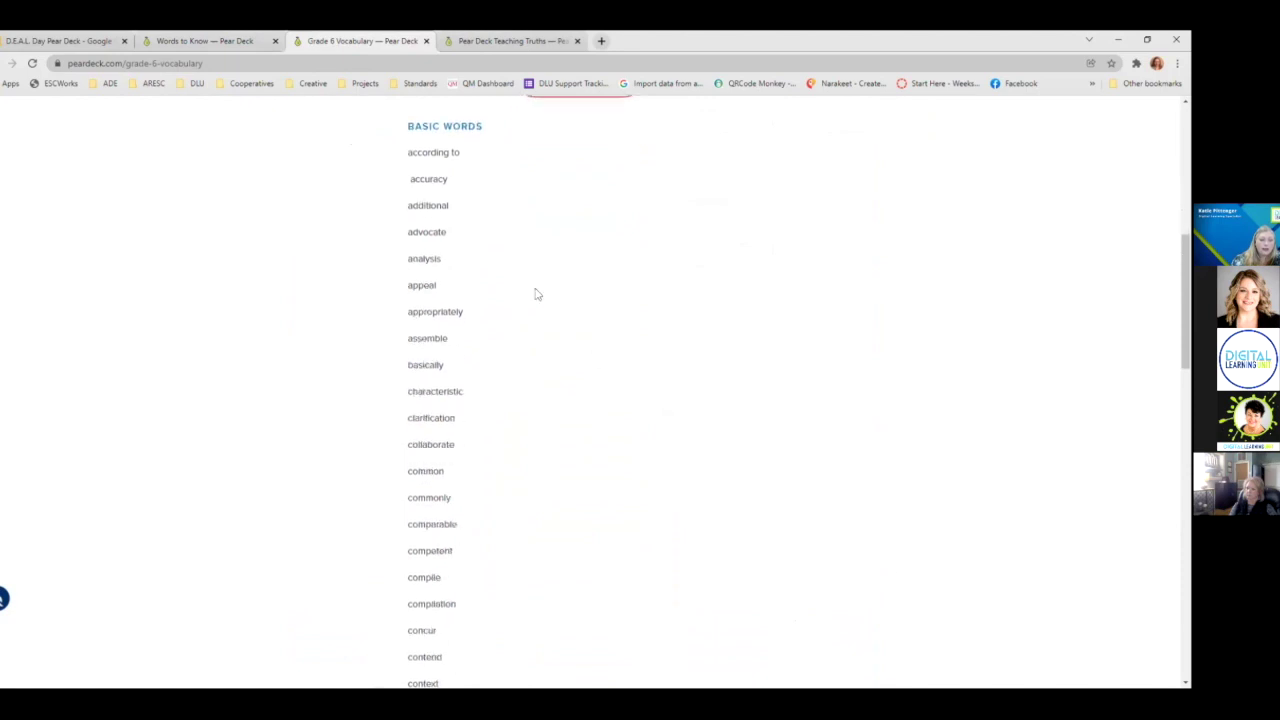
{"action": "left_click_drag", "start_coordinate": [408, 152], "coordinate": [447, 204]}
{"action": "right_click", "coordinate": [451, 206]}
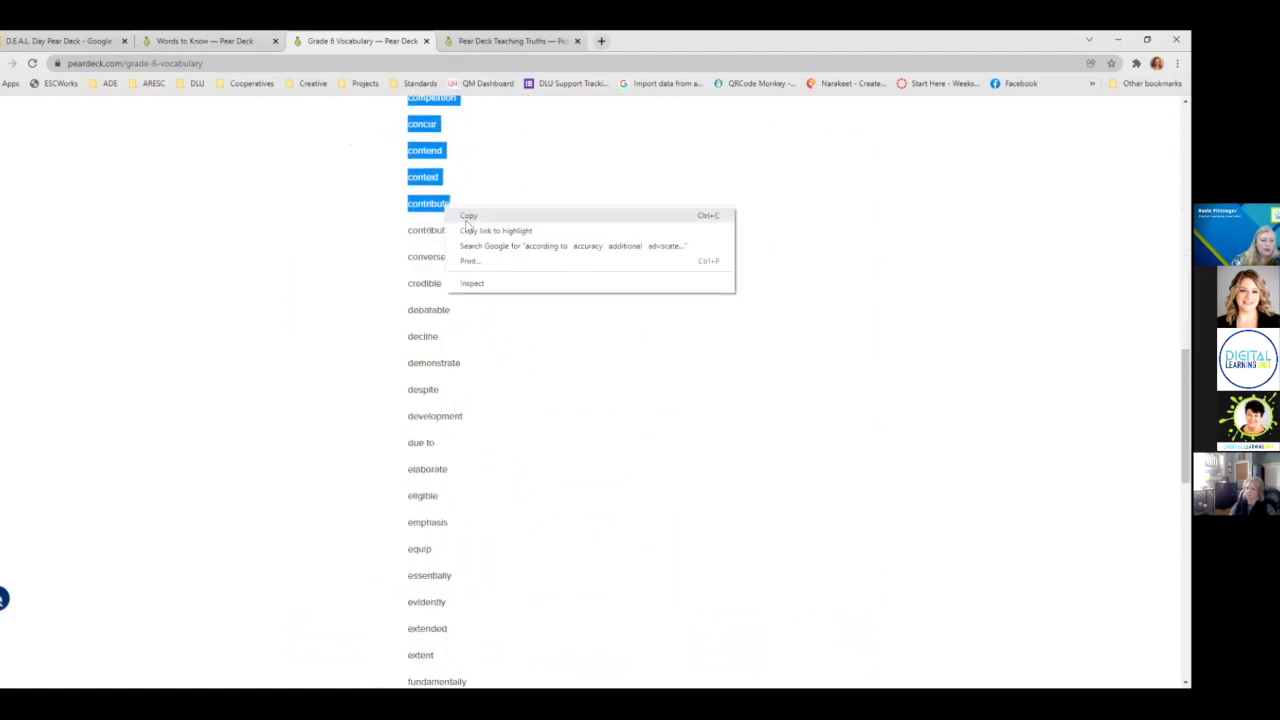
{"action": "left_click", "coordinate": [475, 218]}
{"action": "scroll", "coordinate": [731, 349], "scroll_direction": "up", "scroll_amount": 10}
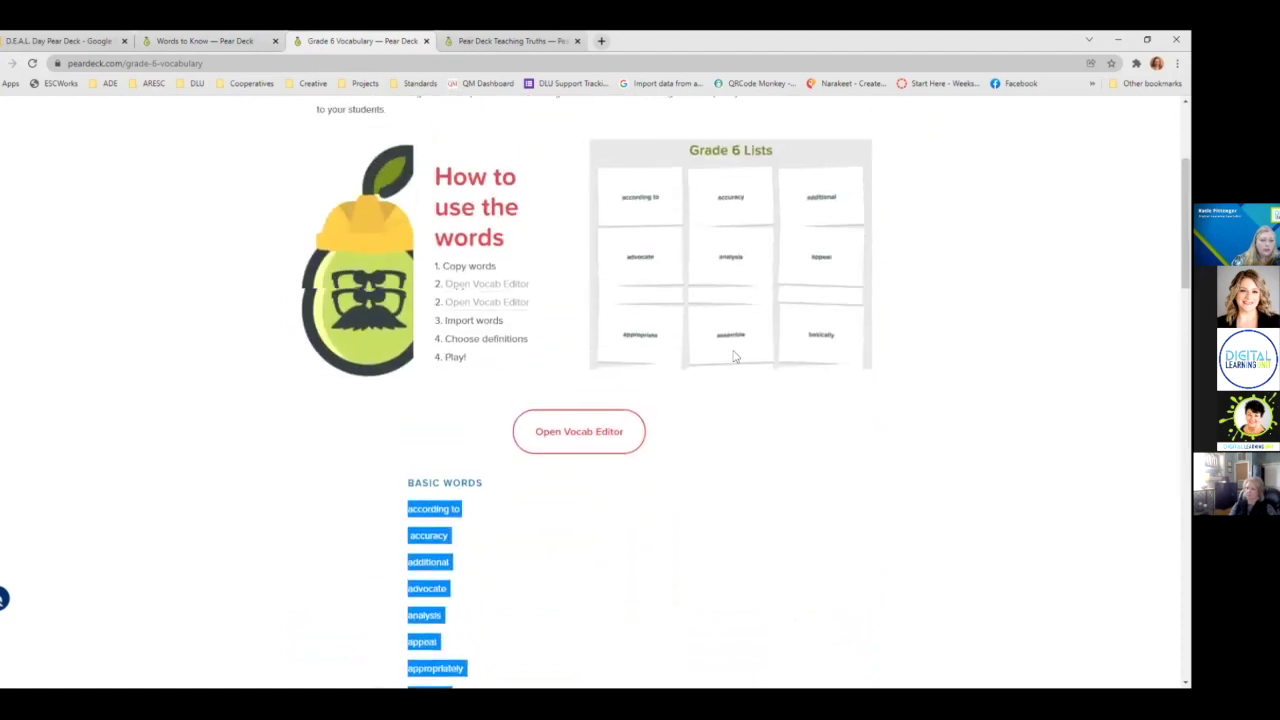
{"action": "left_click", "coordinate": [597, 455]}
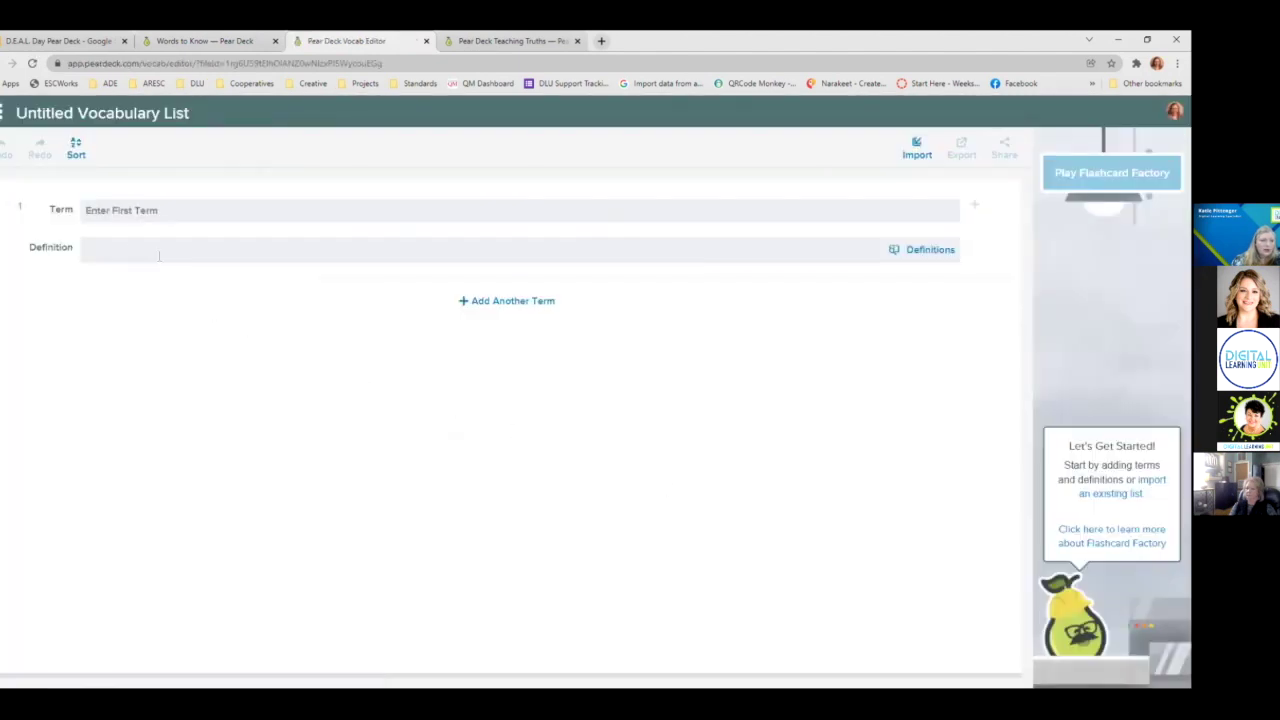
Step: Paste the copied Grade 6 words as terms, delete the empty rows, and launch Flashcard Factory
{"action": "right_click", "coordinate": [104, 212]}
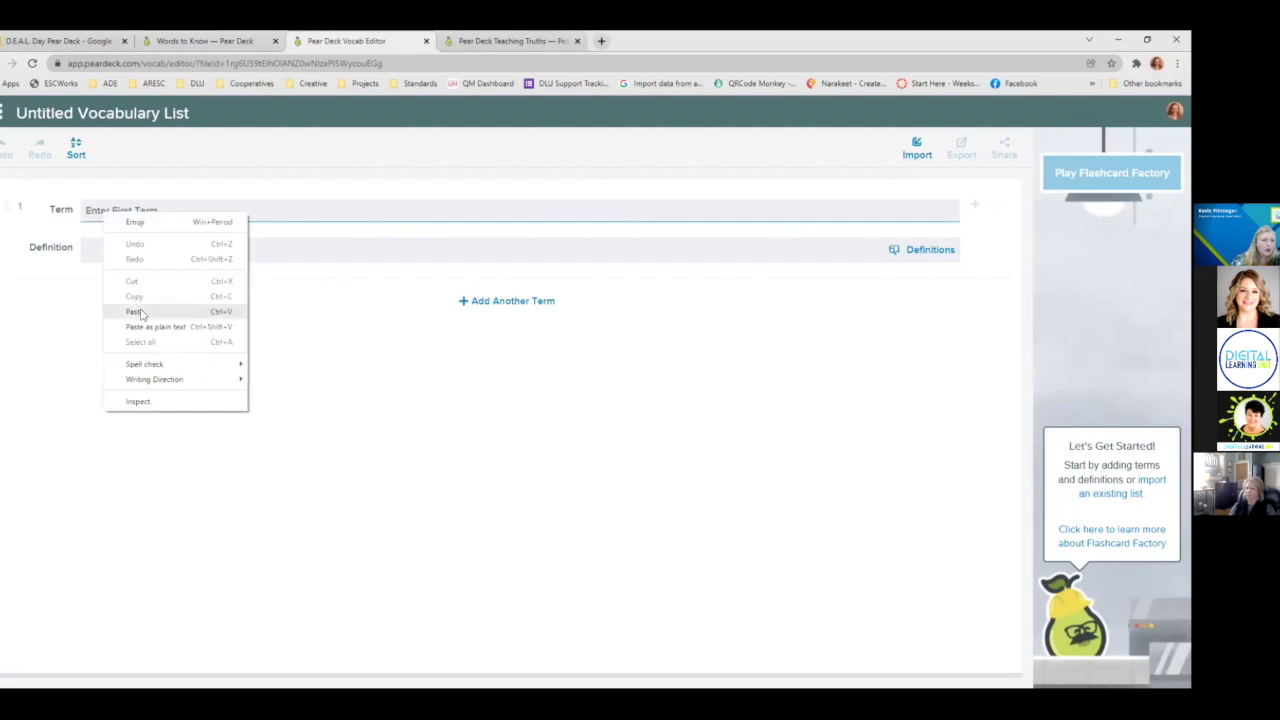
{"action": "key", "text": "Return"}
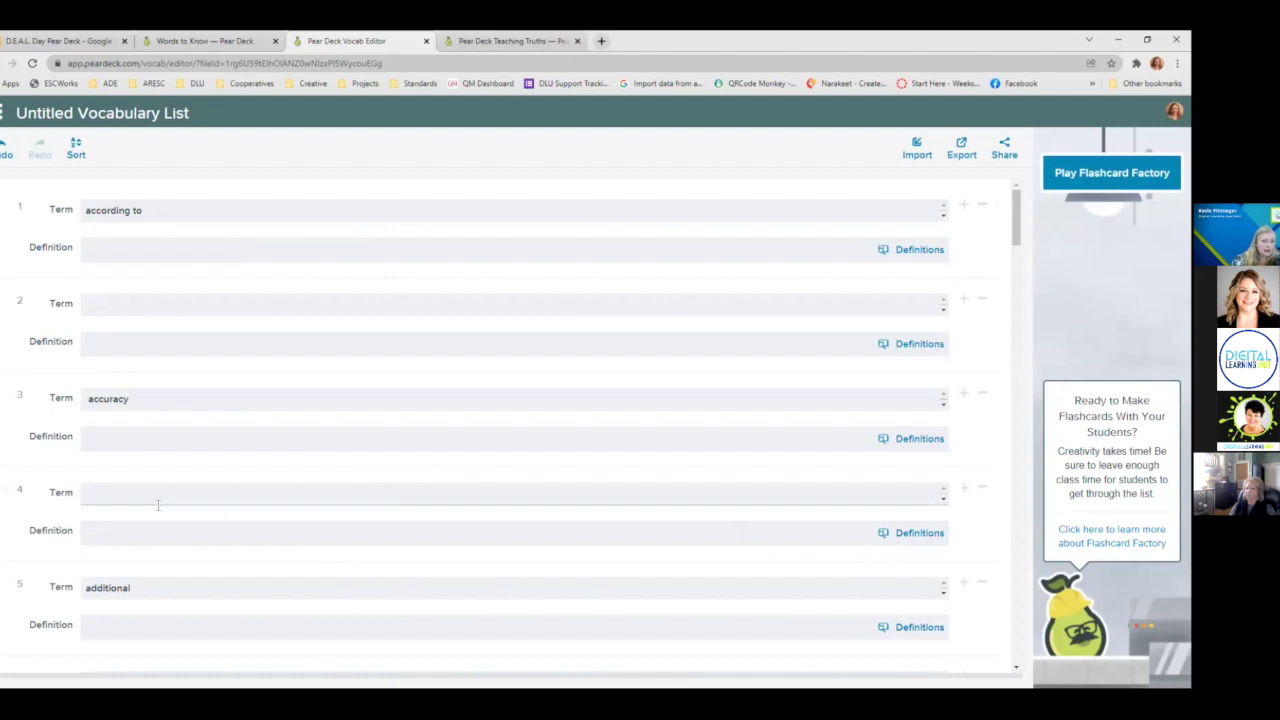
{"action": "left_click", "coordinate": [983, 304]}
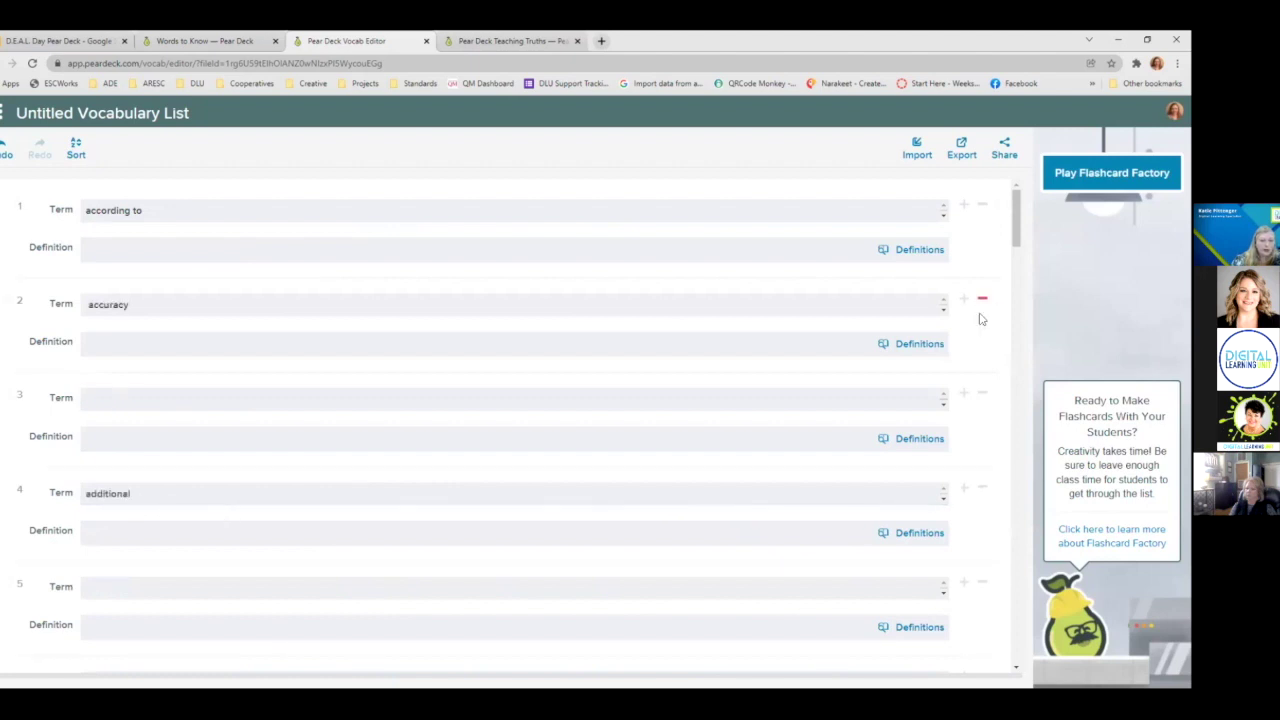
{"action": "left_click", "coordinate": [110, 246]}
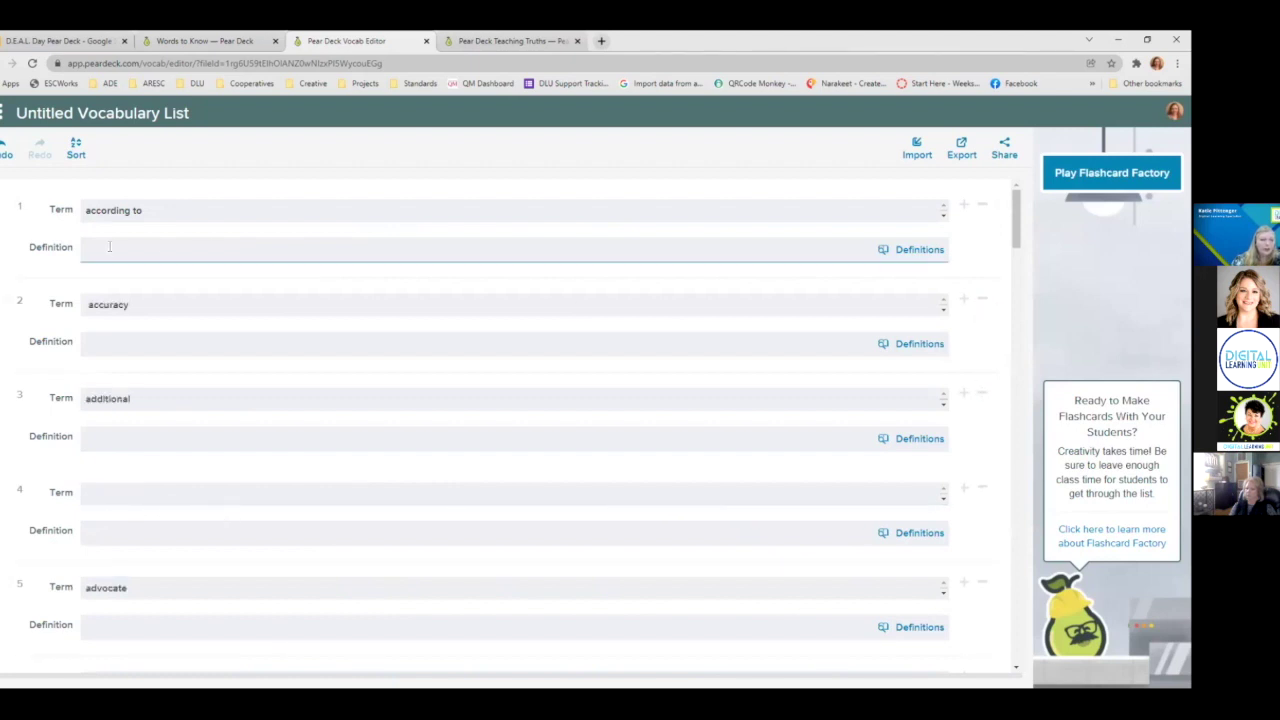
{"action": "left_click", "coordinate": [257, 379]}
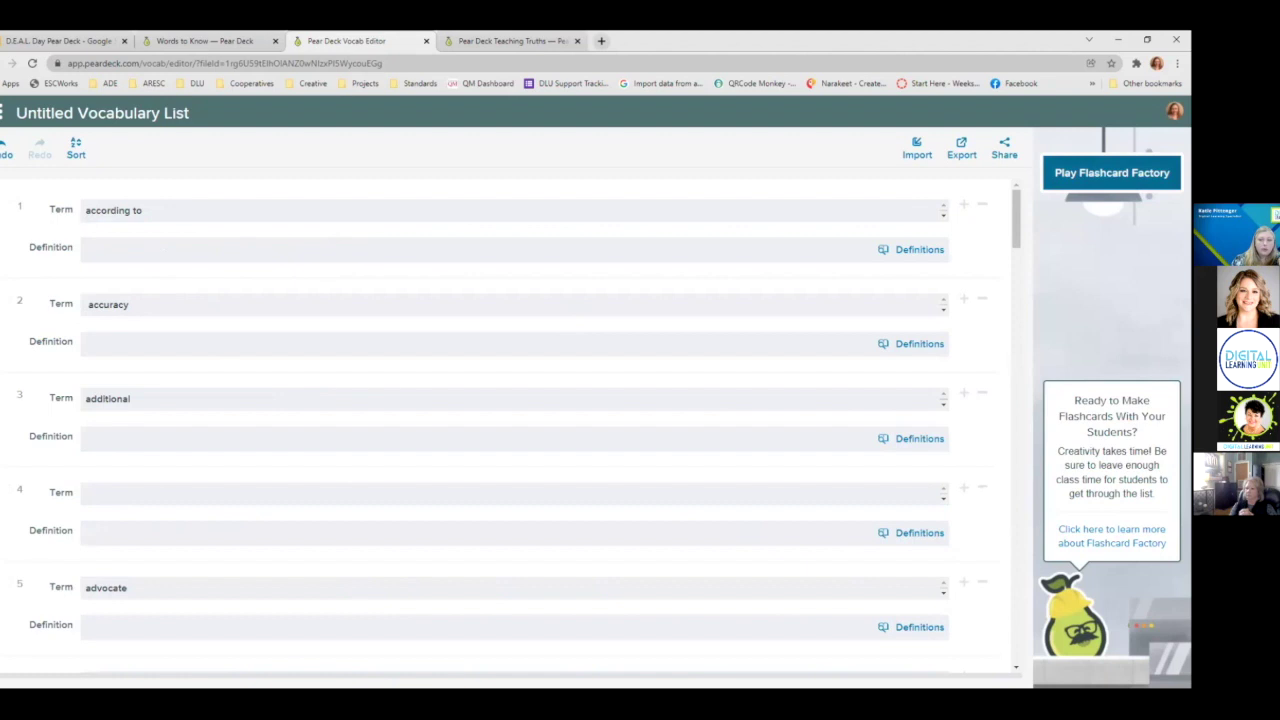
{"action": "left_click", "coordinate": [1111, 172]}
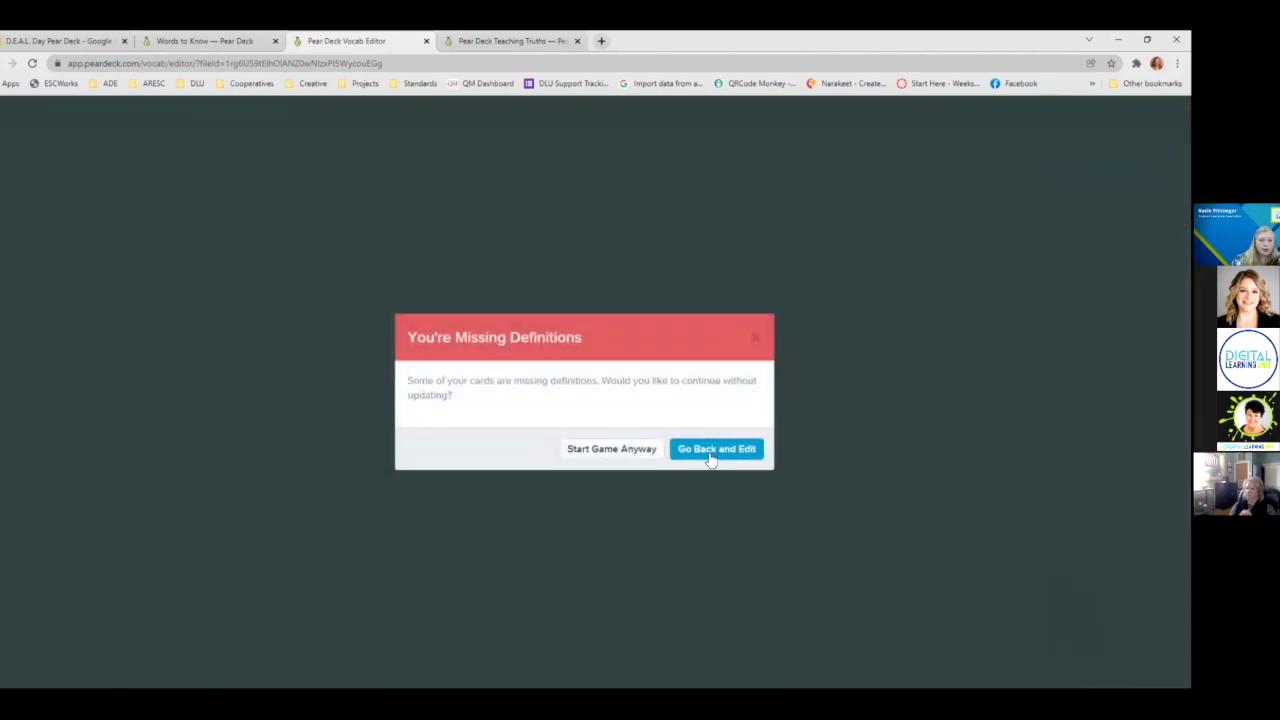
Step: Start the game without definitions, confirm the projector view, and clock in to the team groups screen
{"action": "left_click", "coordinate": [638, 452]}
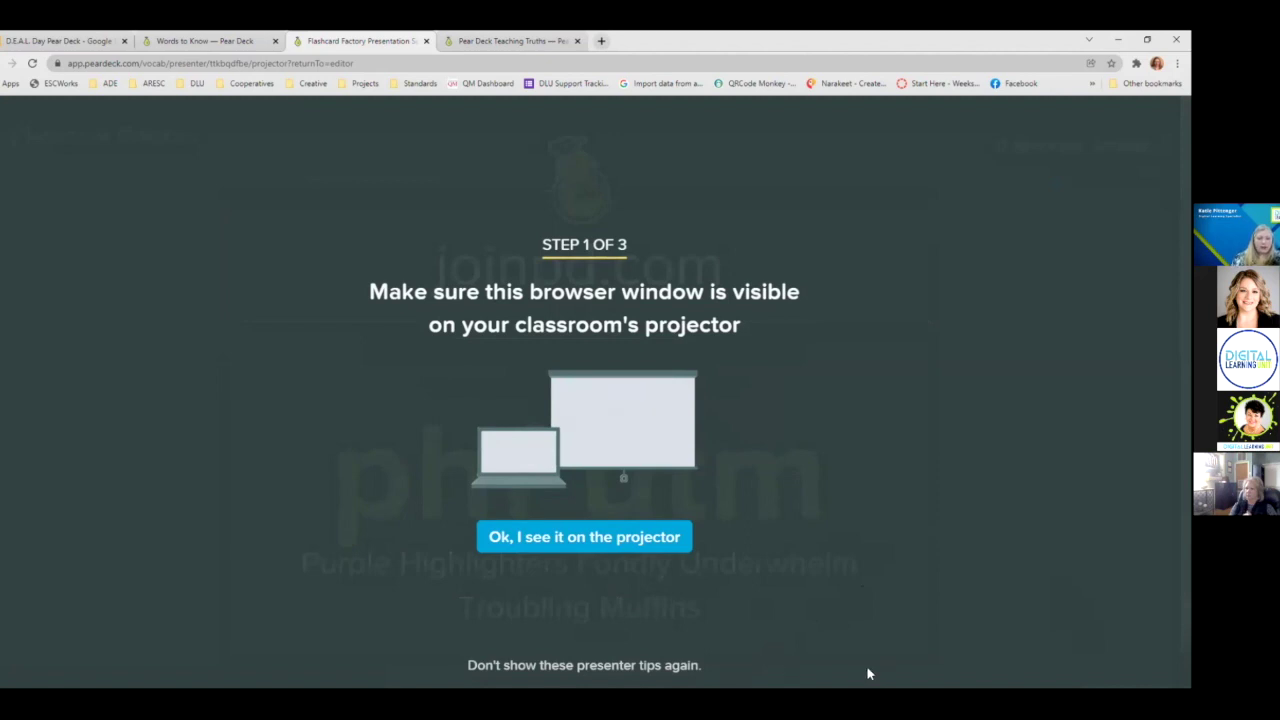
{"action": "left_click", "coordinate": [660, 538]}
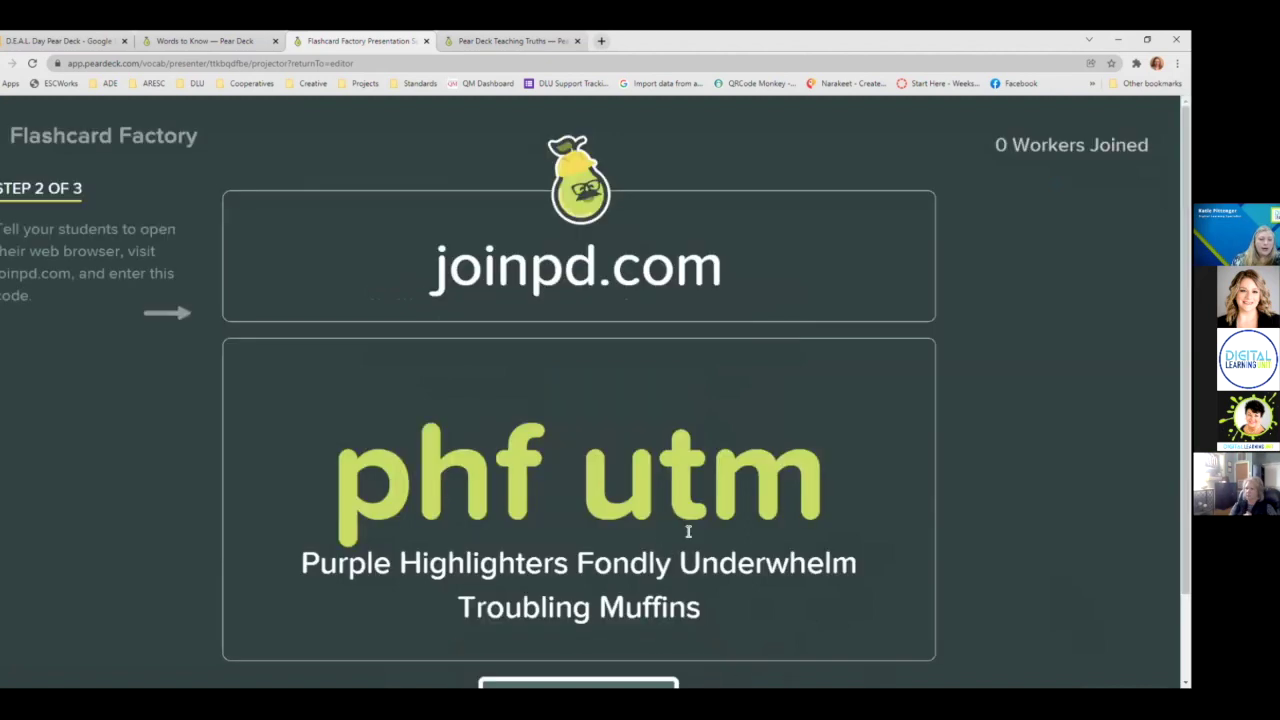
{"action": "scroll", "coordinate": [721, 591], "scroll_direction": "down", "scroll_amount": 1}
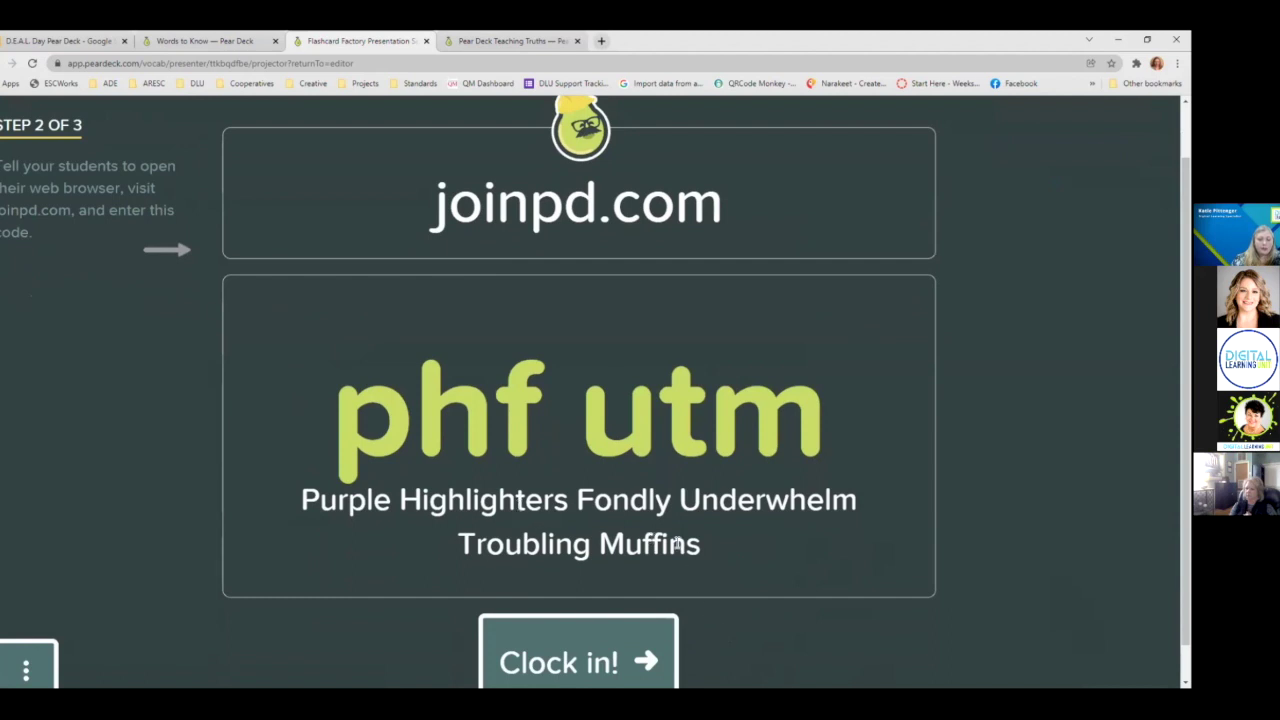
{"action": "scroll", "coordinate": [677, 543], "scroll_direction": "down", "scroll_amount": 1}
{"action": "left_click", "coordinate": [586, 634]}
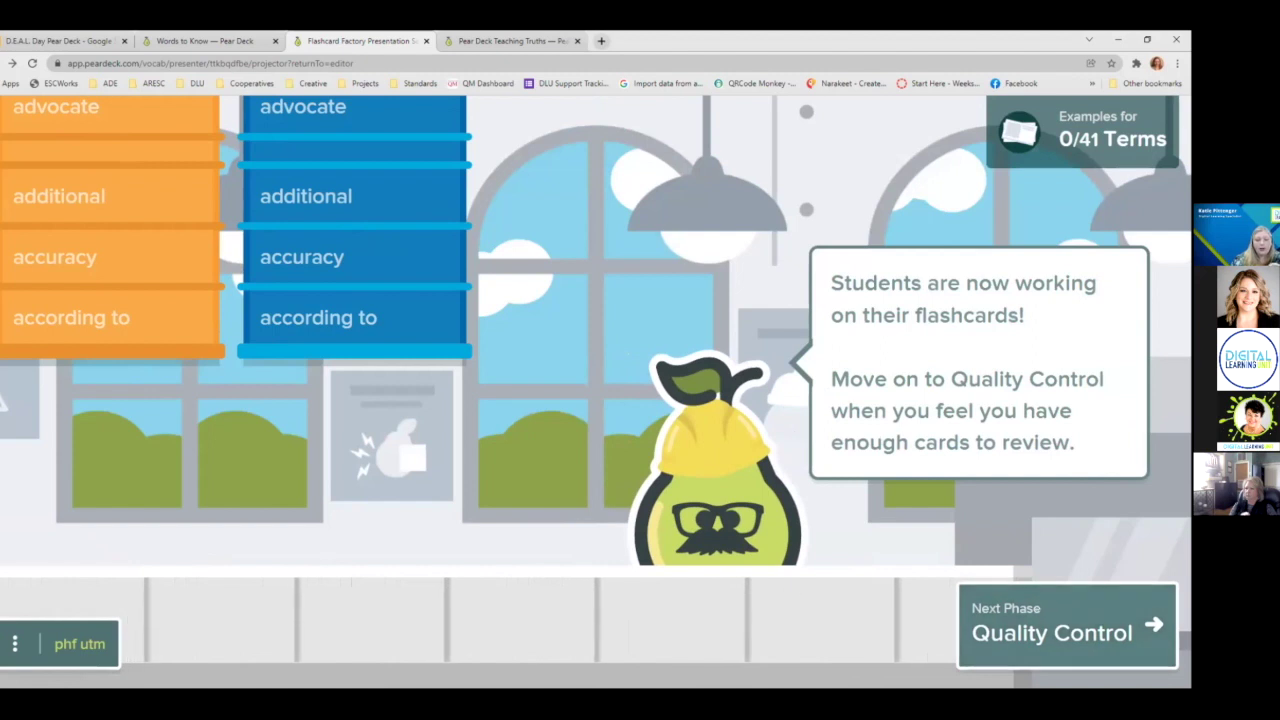
Step: Advance the game through Quality Control to Shipping, then move the D.E.A.L. Day slides forward one slide
{"action": "left_click", "coordinate": [1008, 610]}
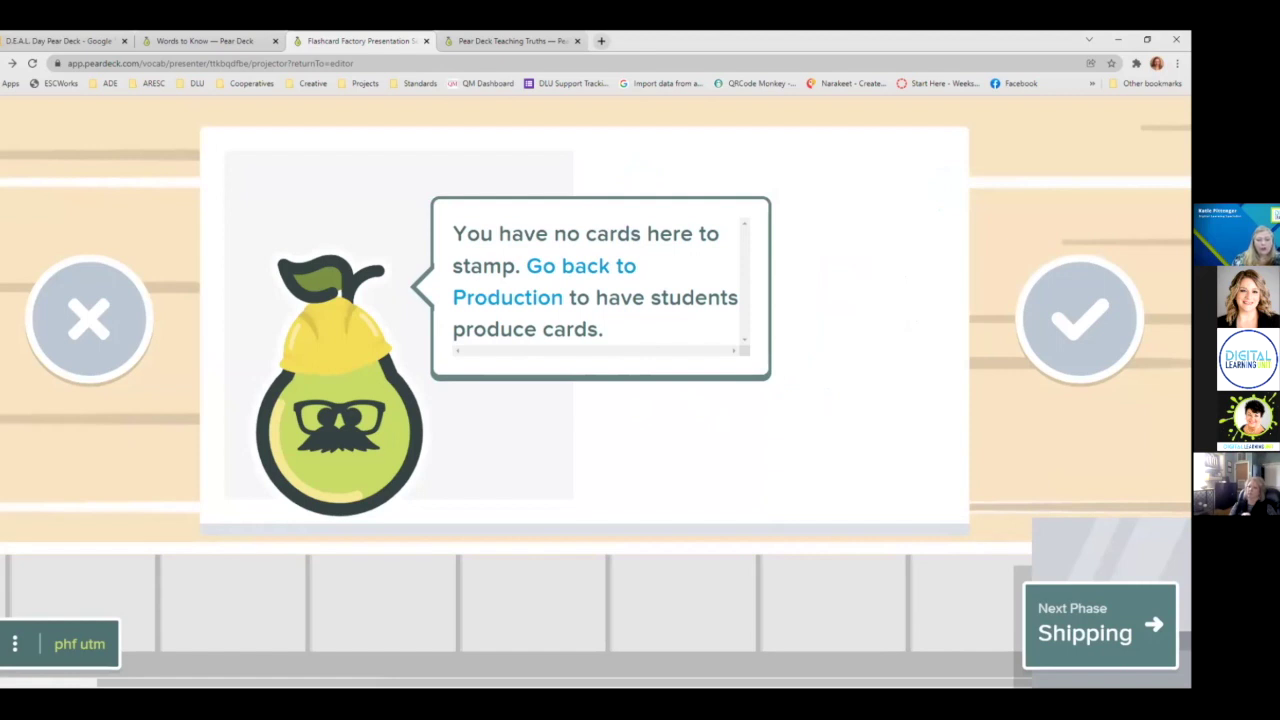
{"action": "left_click", "coordinate": [1100, 625]}
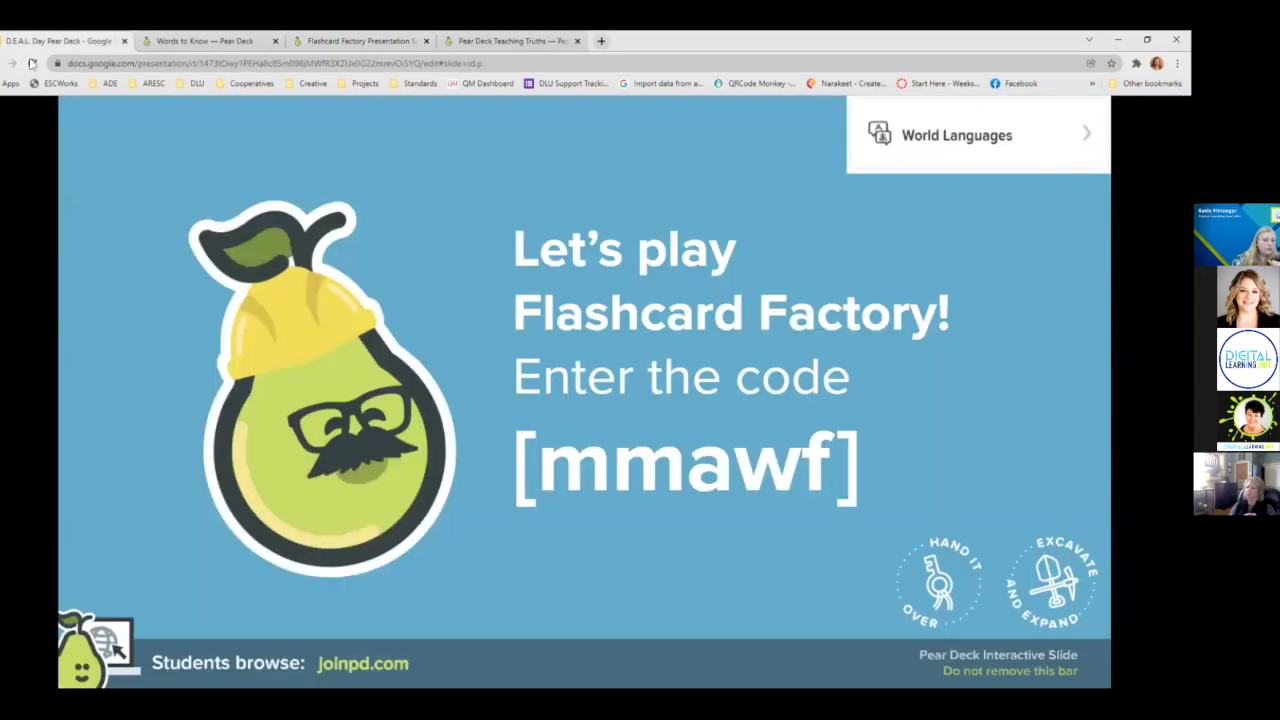
{"action": "left_click", "coordinate": [20, 44]}
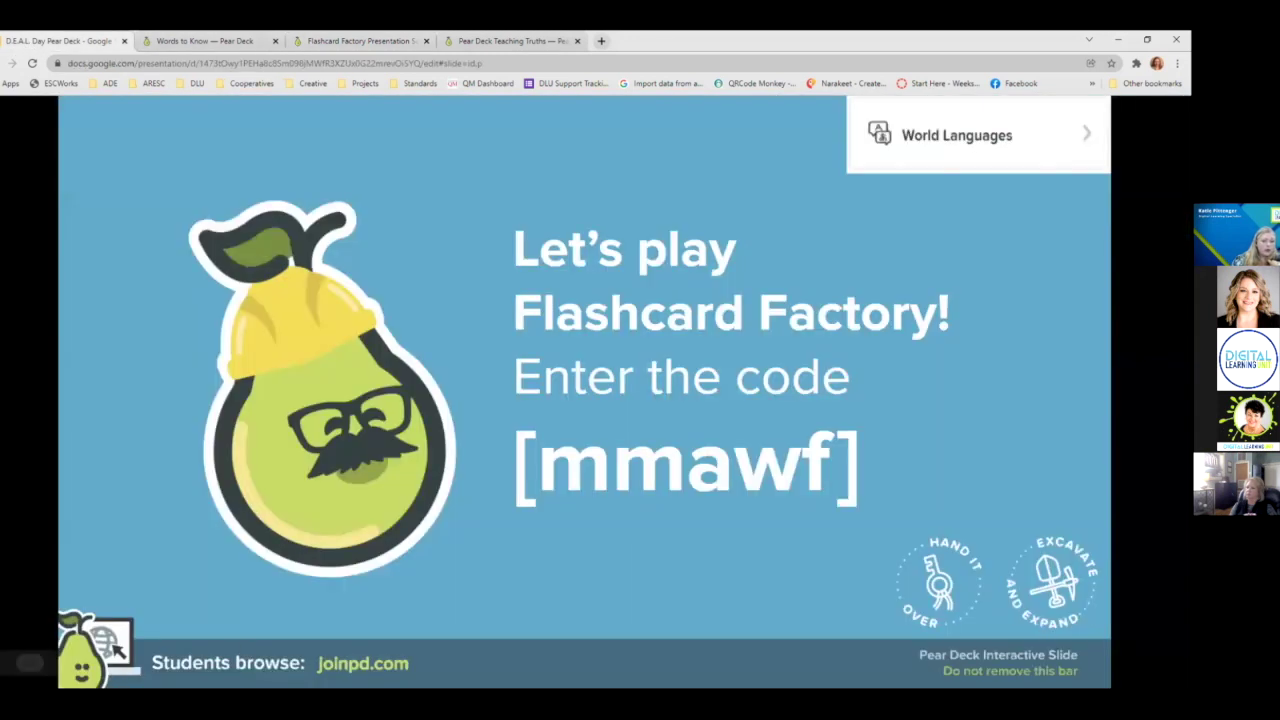
{"action": "key", "text": "Right"}
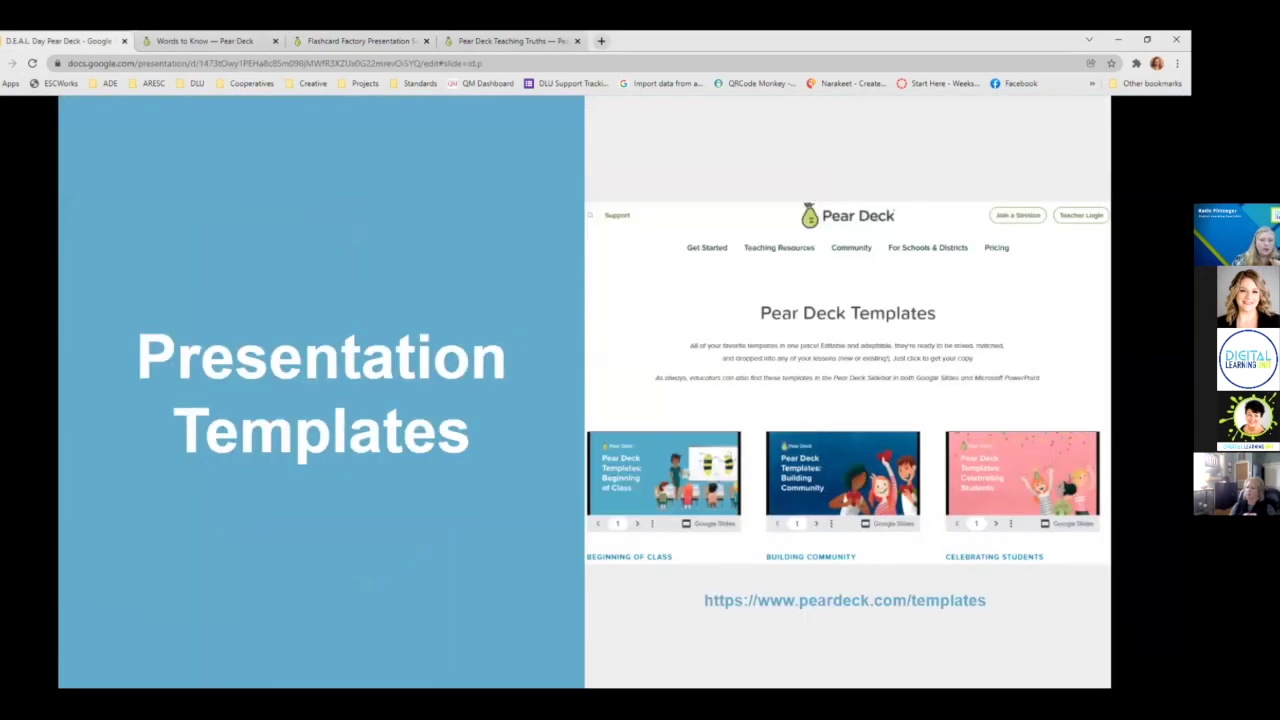